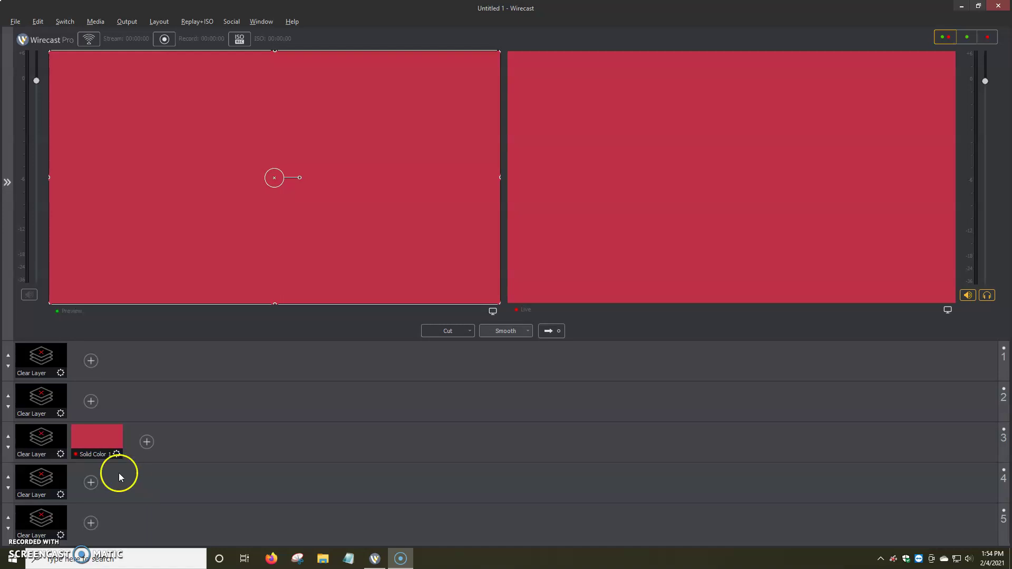
Open Output Settings and choose RTMP Server as the new output's destination.
left_click(128, 23)
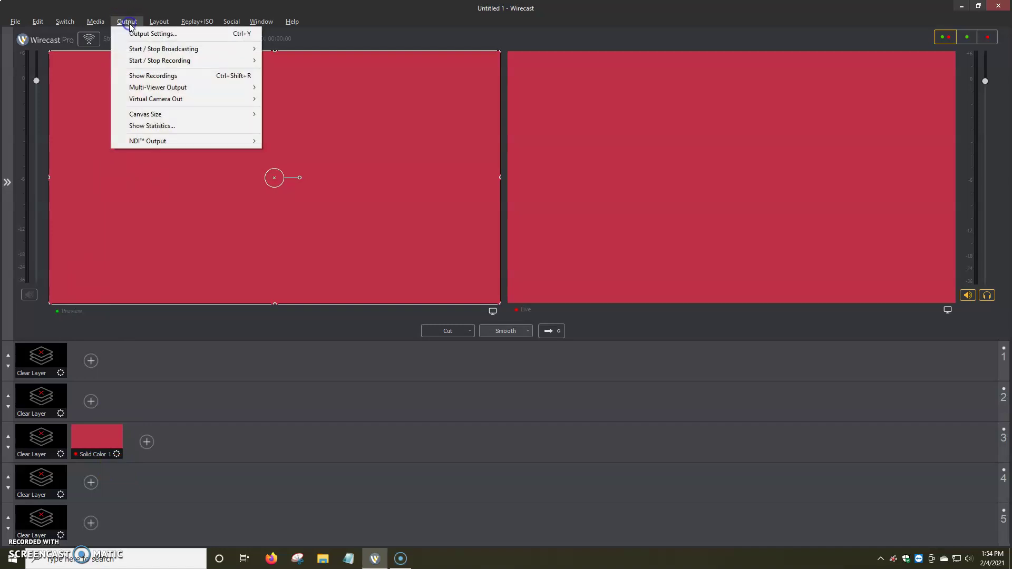
left_click(140, 35)
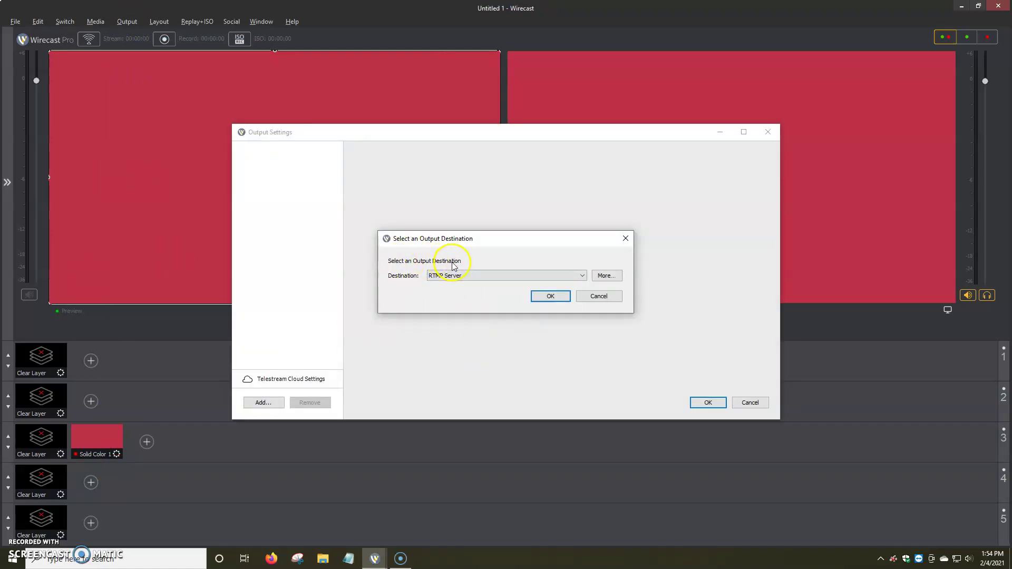
left_click(448, 278)
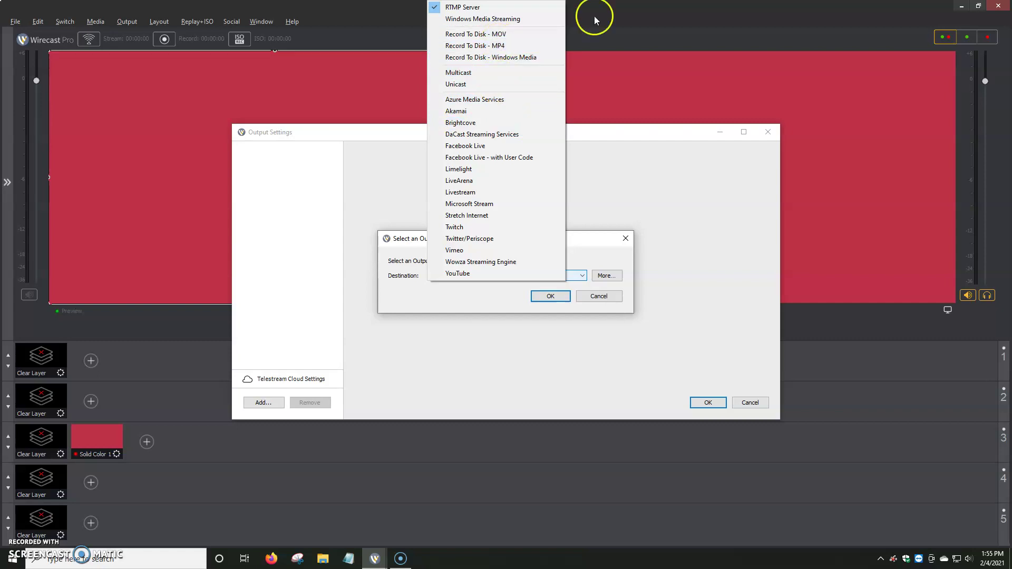
left_click(455, 8)
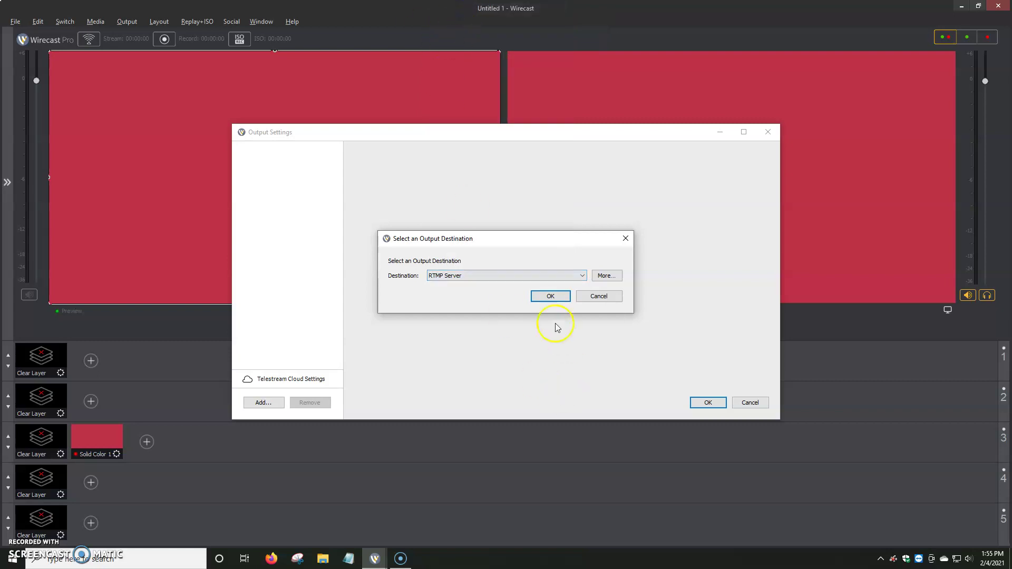
Confirm the RTMP Server destination and rename the output to 'Sunday Services'.
left_click(549, 296)
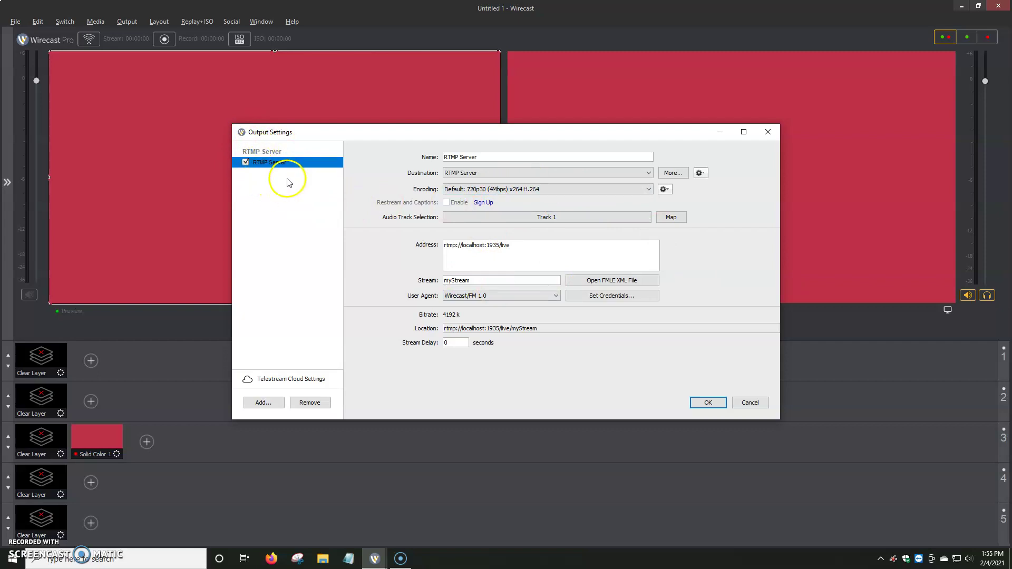
left_click_drag(485, 157, 387, 154)
type("S")
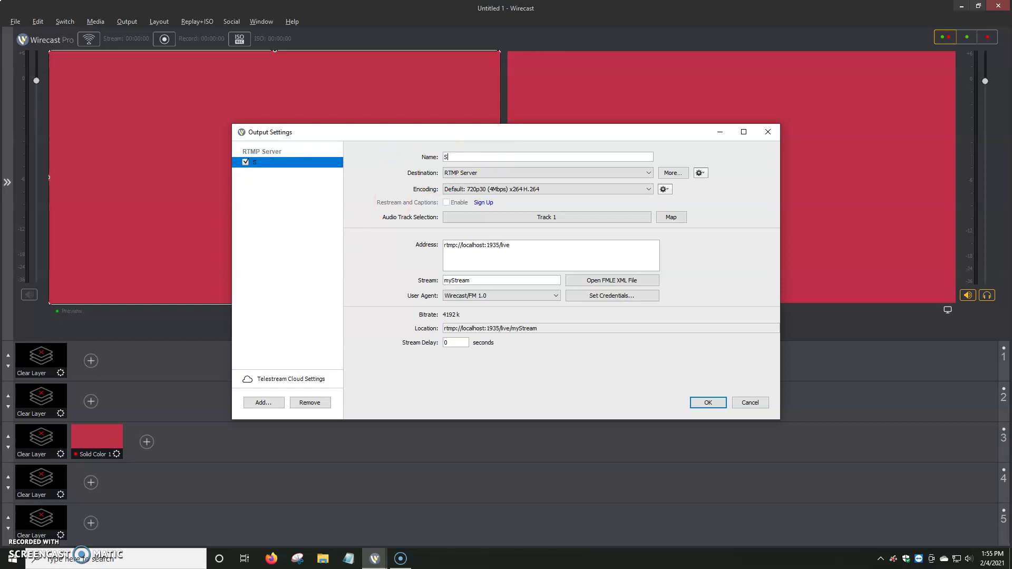
type("unday Services")
left_click(288, 195)
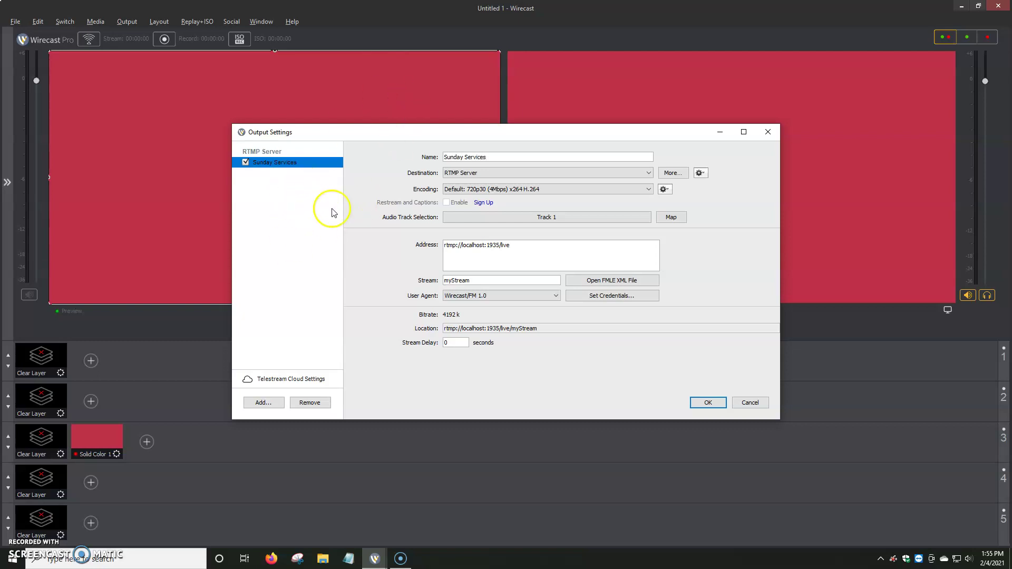
left_click(468, 175)
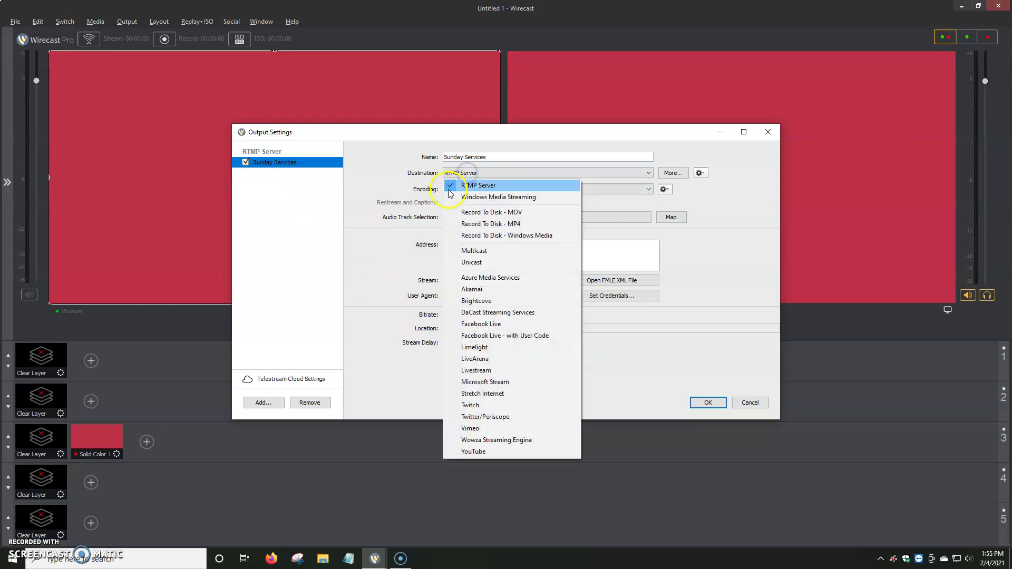
left_click(459, 183)
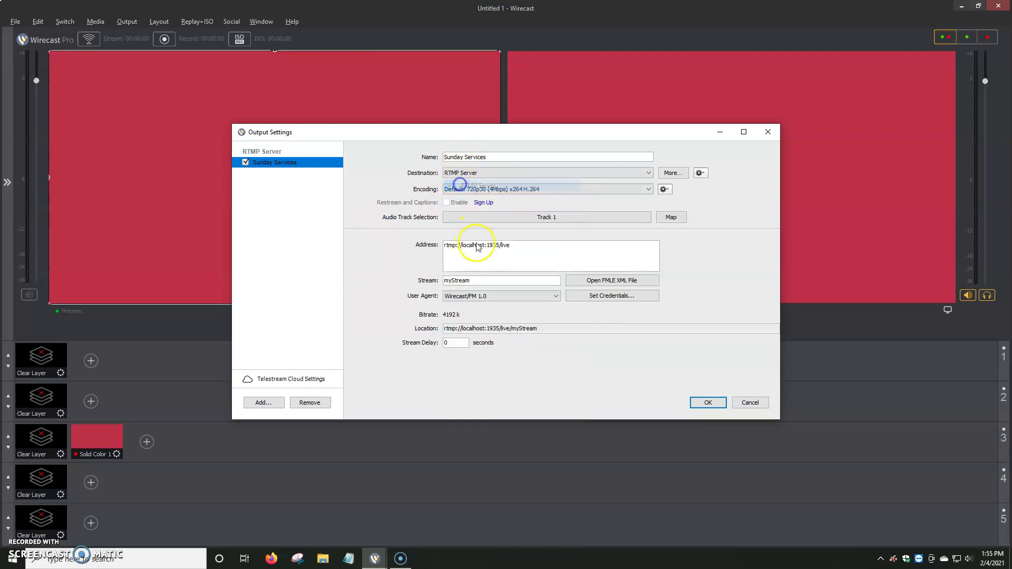
left_click(475, 191)
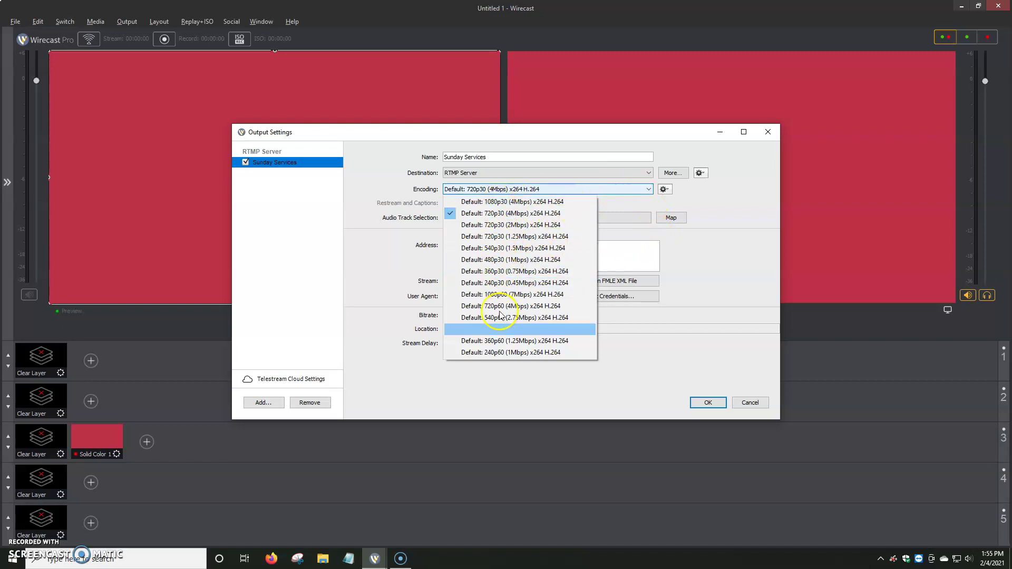
View the 720p30 preset details, checking the 4000 kbits/sec bit rate and 30 fps frame rate.
left_click(663, 190)
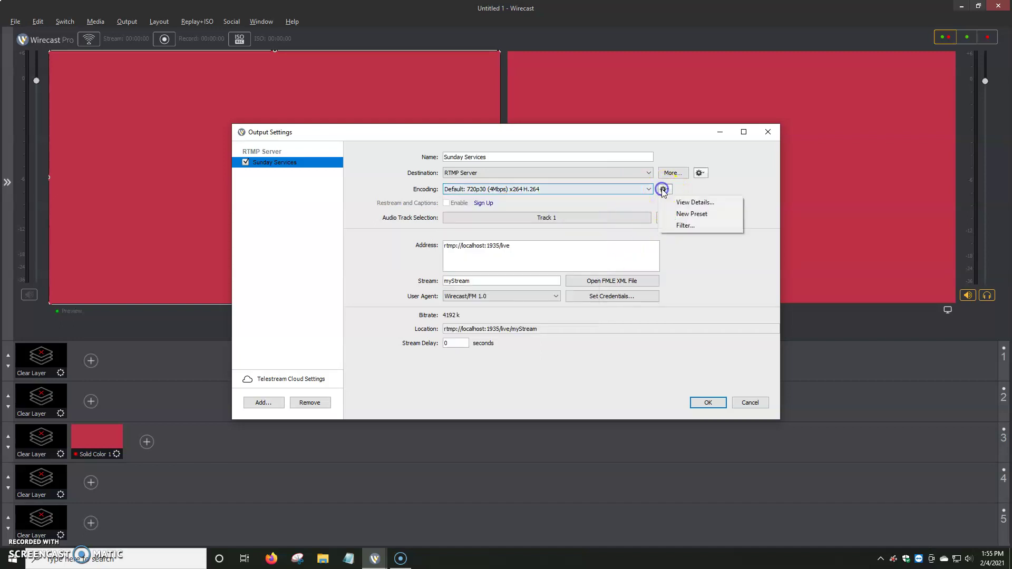
left_click(690, 202)
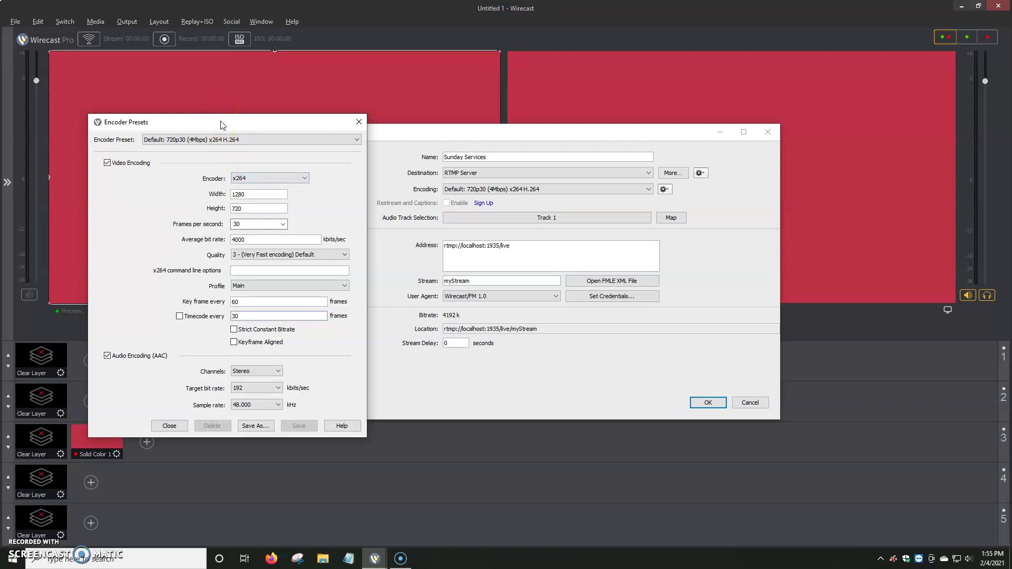
left_click_drag(252, 240, 210, 241)
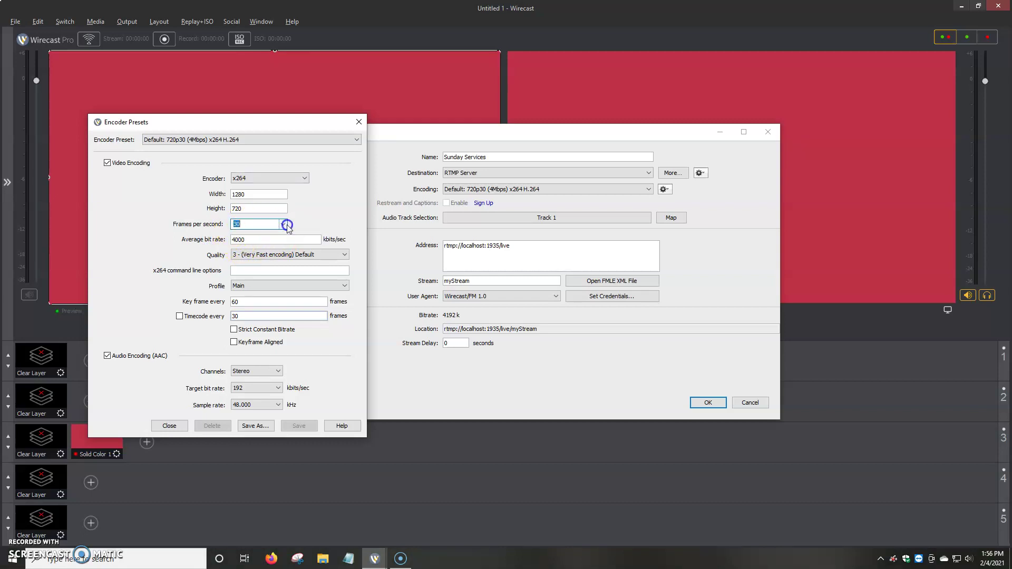
left_click(283, 224)
left_click(327, 216)
Keep the audio at Stereo, 192 kbits/sec and 48.000 kHz sample rate.
left_click(259, 370)
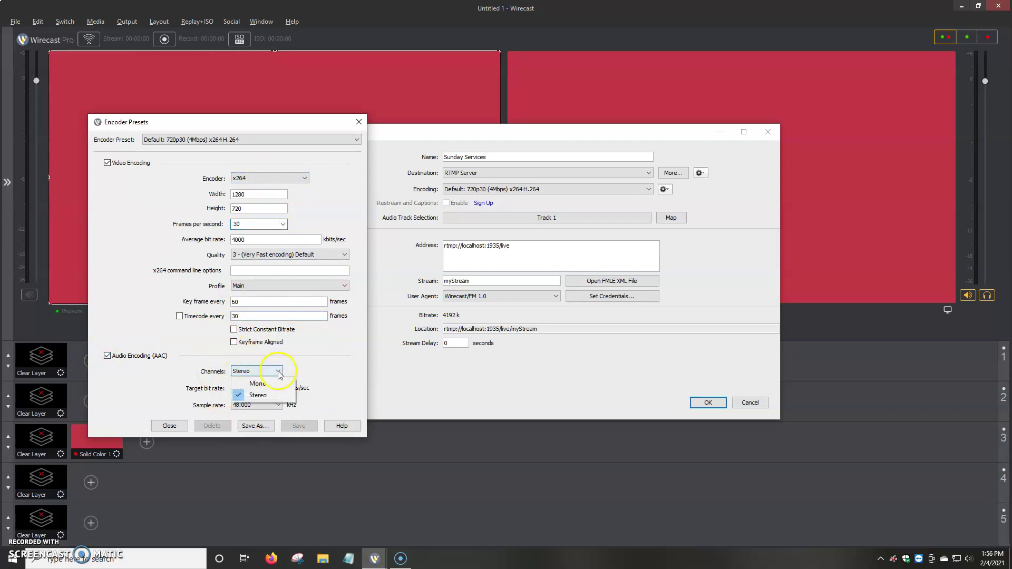
left_click(280, 373)
left_click(259, 387)
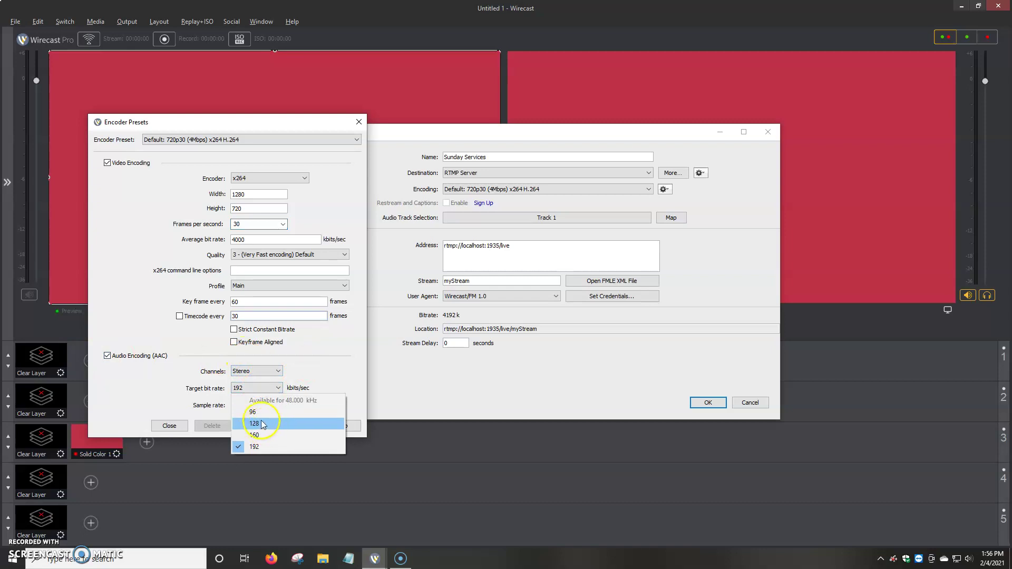
left_click(327, 364)
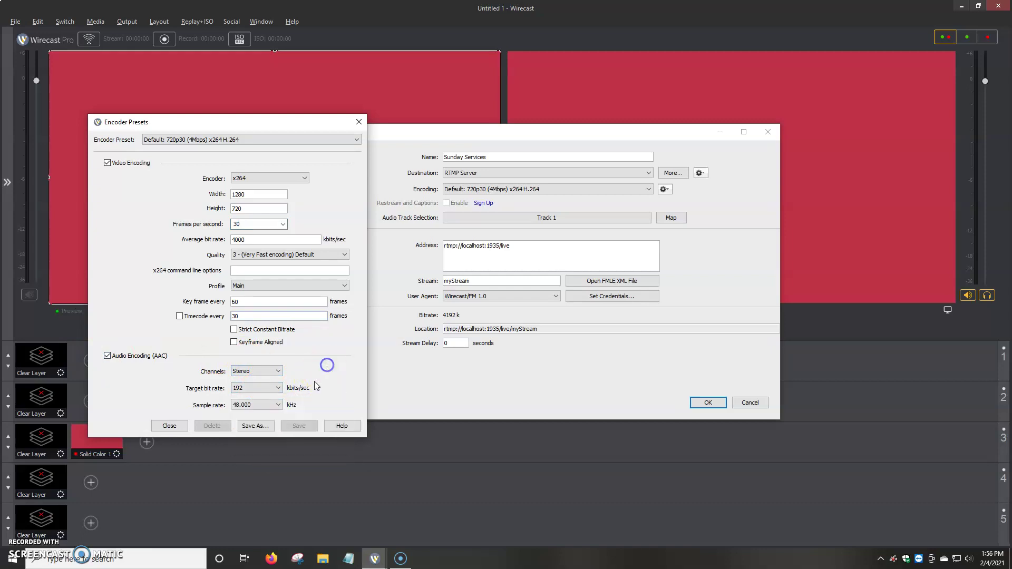
left_click(270, 405)
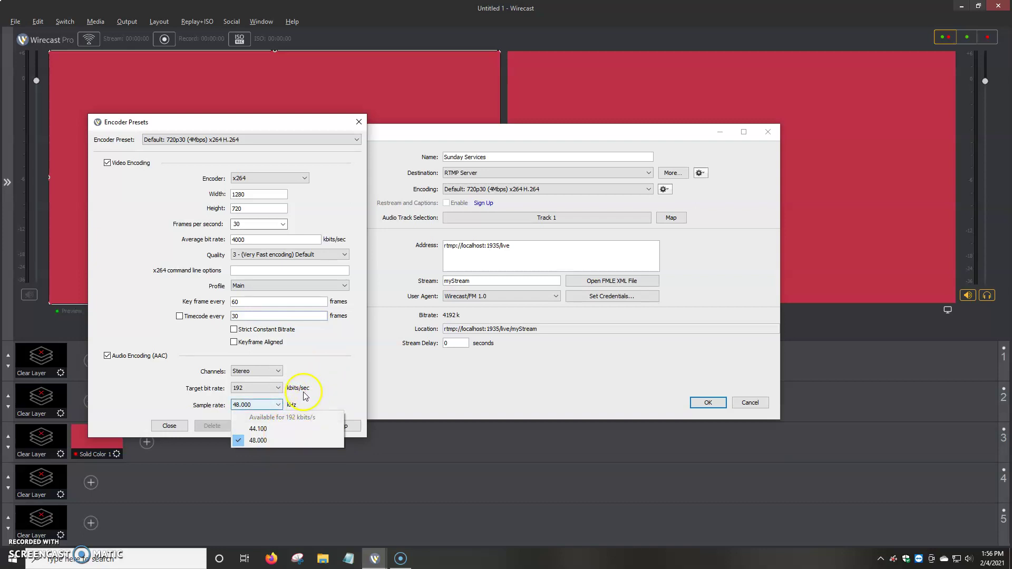
left_click(323, 387)
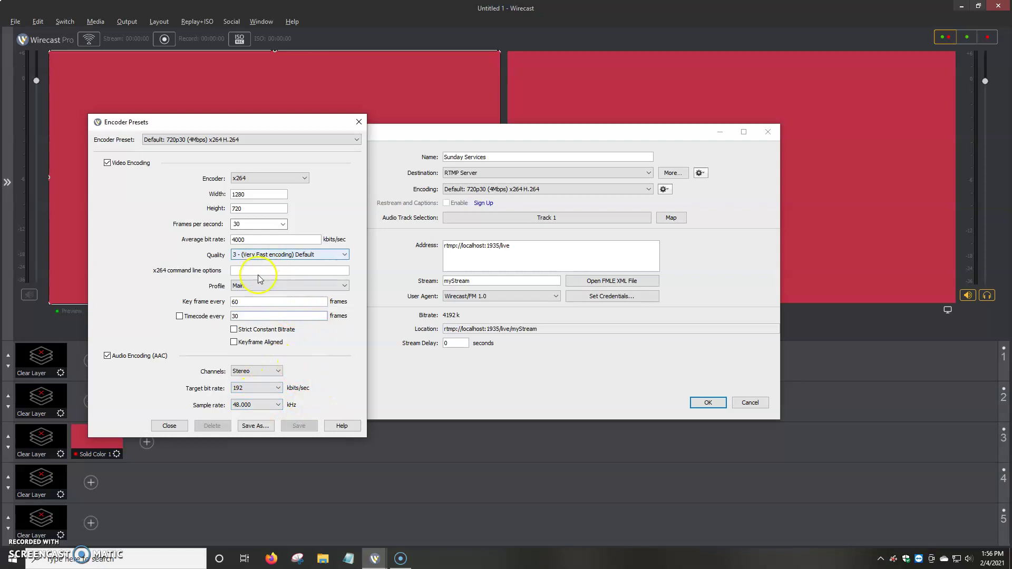
Save the encoder settings as a new preset named 'Preset For Sunday Services'.
left_click(259, 426)
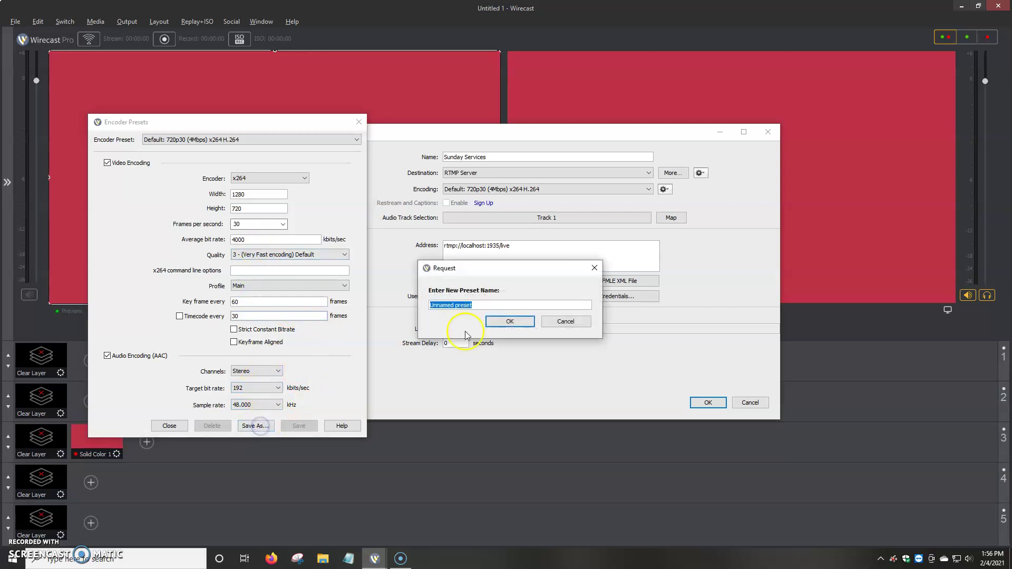
type("P")
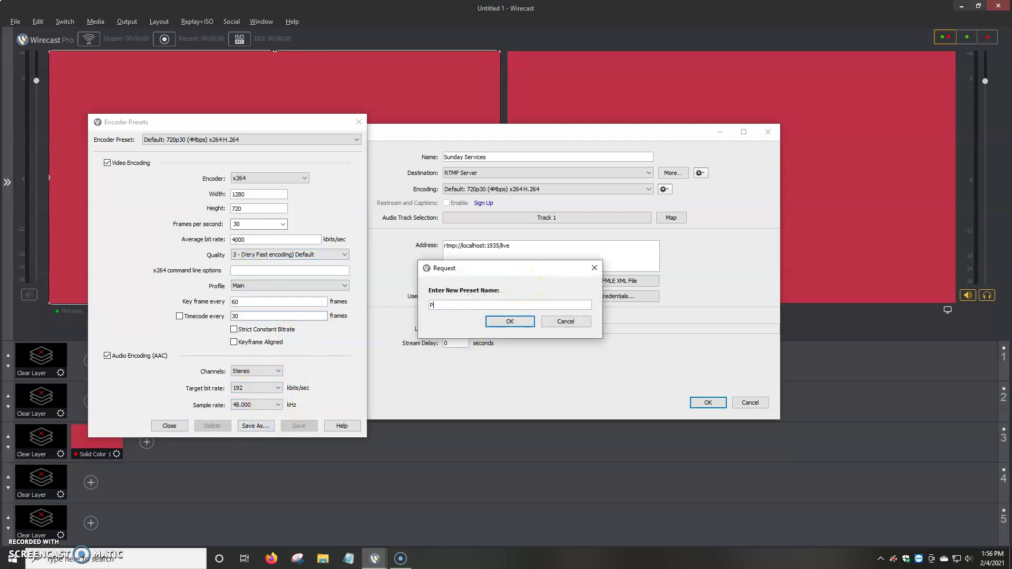
type("reset For Sunday Services")
left_click(503, 322)
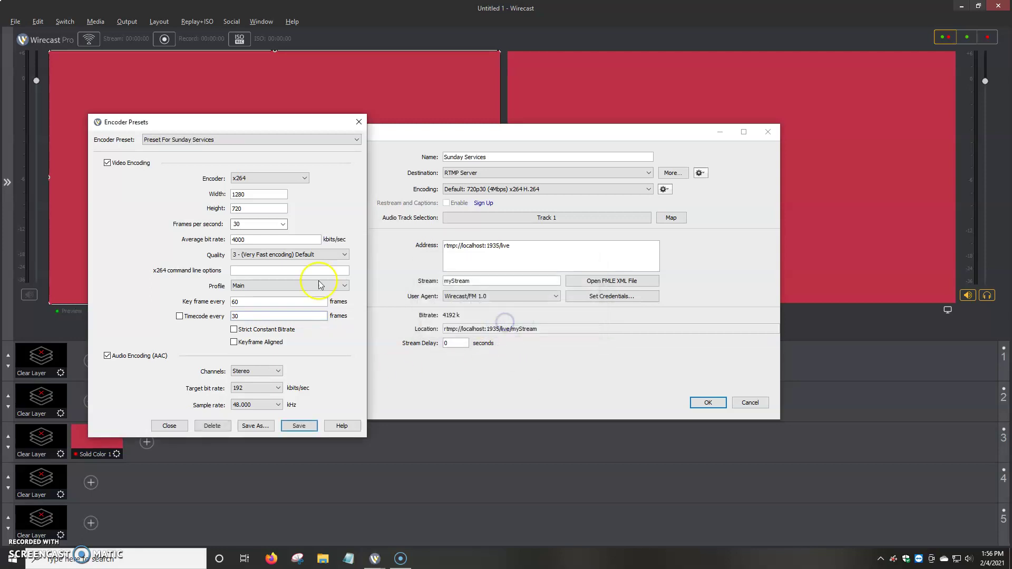
Close the preset editor and set the output's encoding to Preset For Sunday Services.
left_click(300, 424)
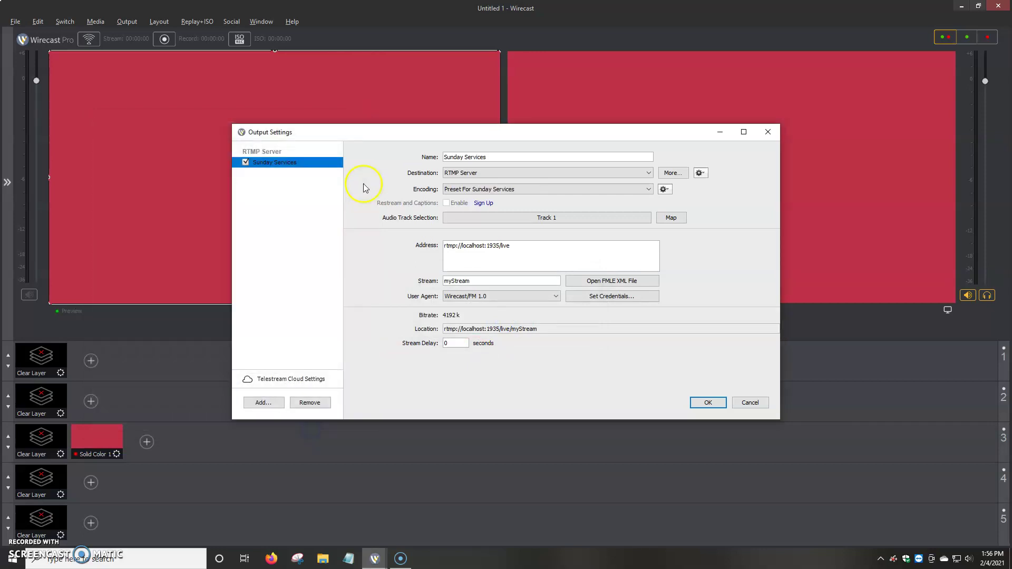
left_click(517, 189)
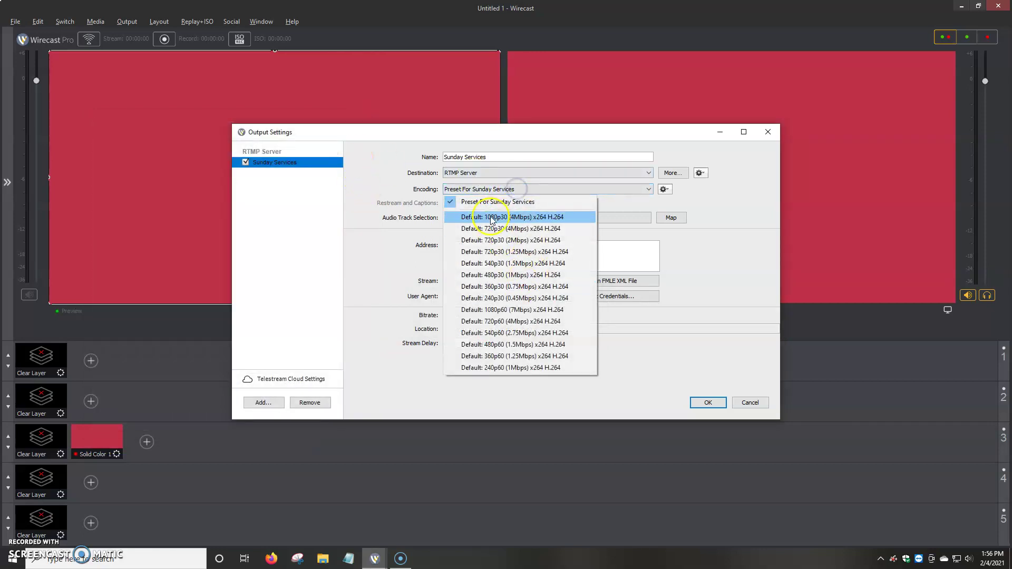
left_click(490, 218)
left_click(519, 188)
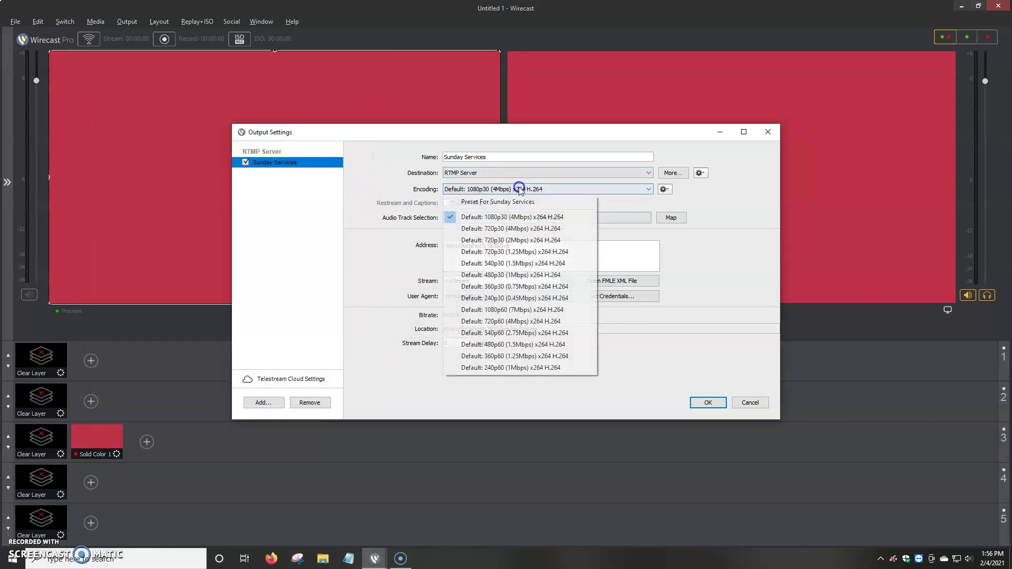
left_click(488, 203)
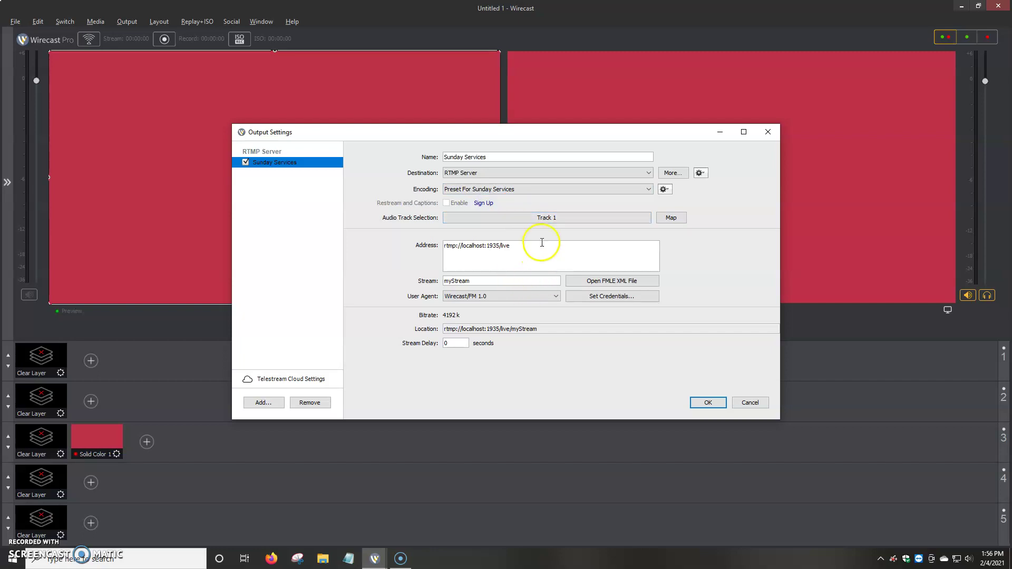
Check the rtmp://localhost:1935/live server and myStream name, leaving credentials empty.
left_click_drag(542, 255, 403, 260)
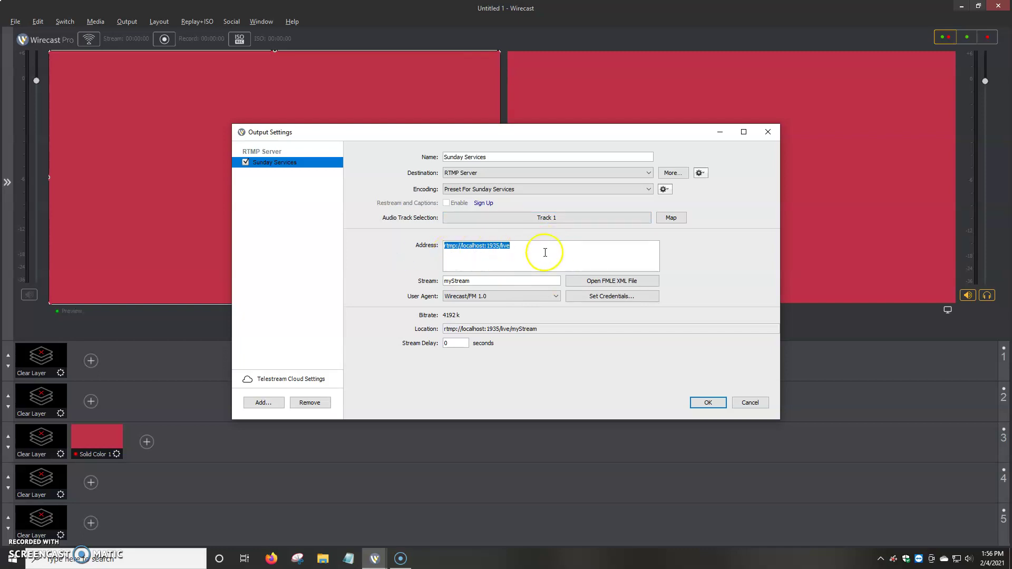
left_click_drag(501, 279, 420, 278)
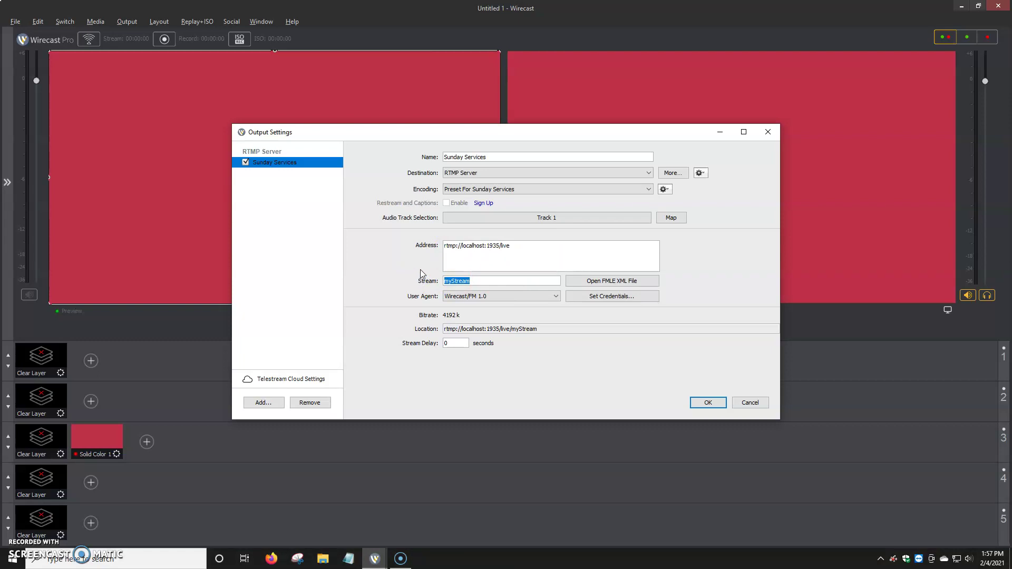
left_click_drag(485, 281, 438, 283)
left_click(607, 297)
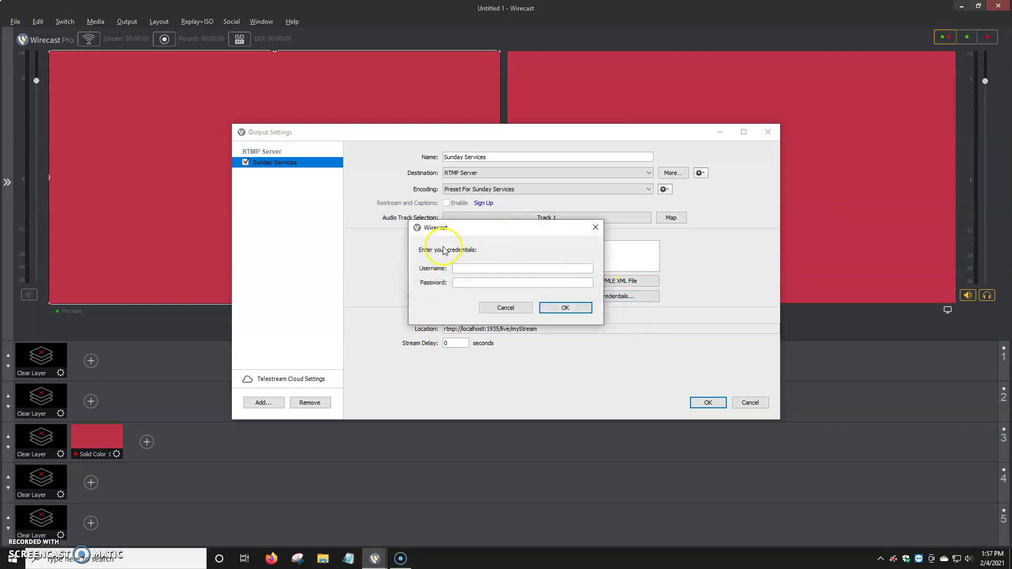
left_click(463, 269)
left_click(466, 283)
left_click(573, 309)
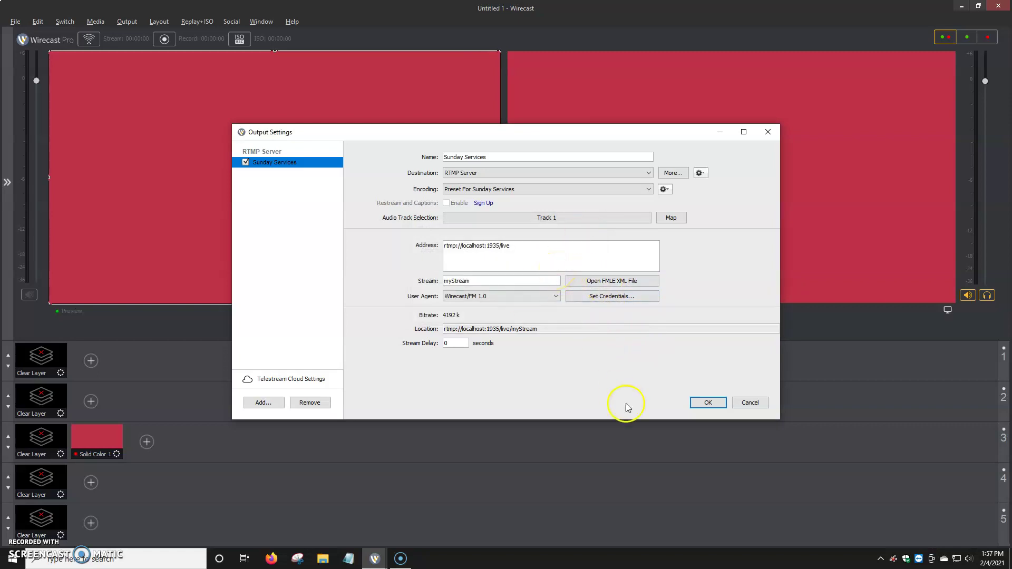
left_click(714, 403)
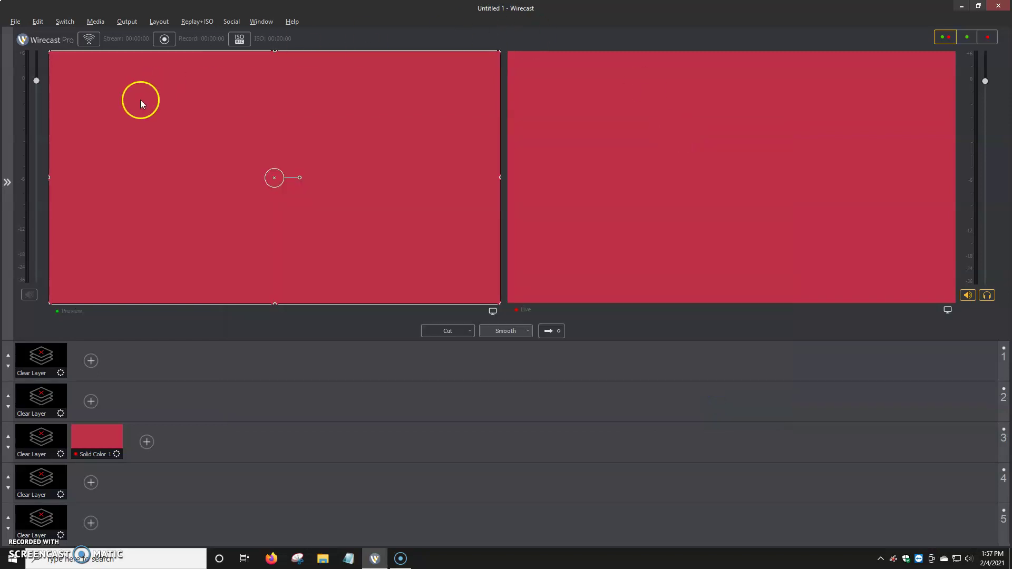
left_click(127, 21)
left_click(129, 68)
left_click(121, 65)
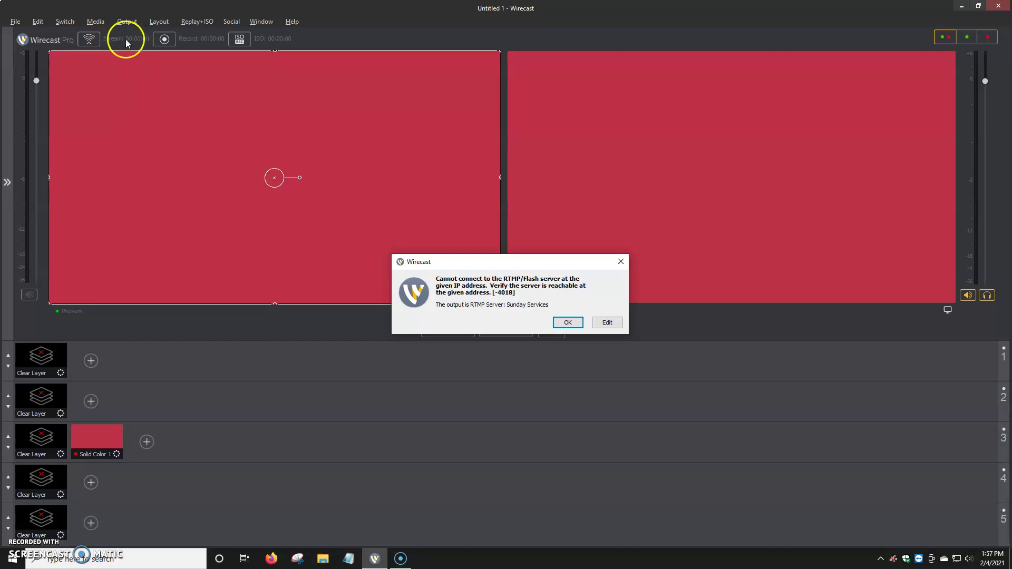
left_click(565, 320)
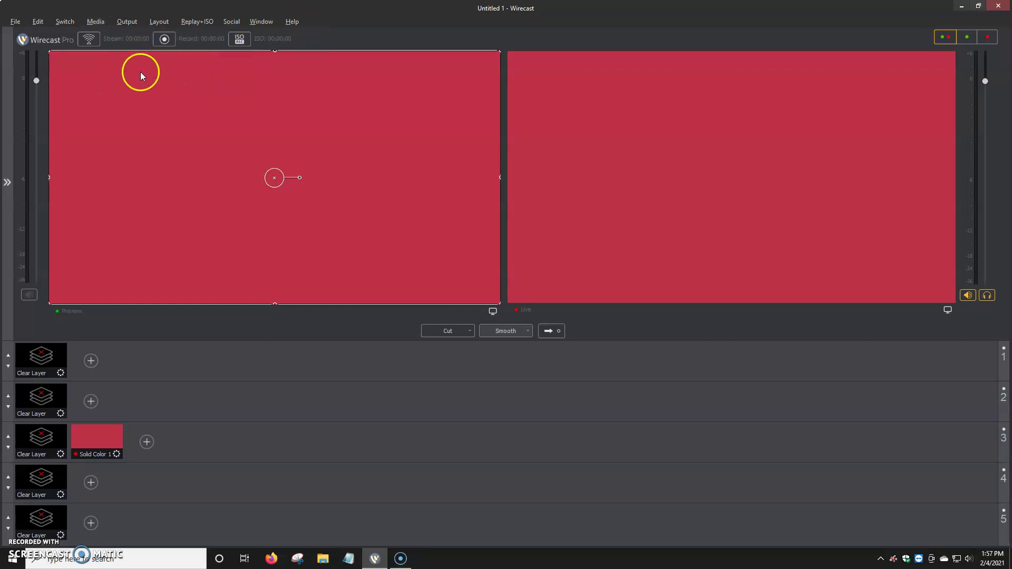
left_click(91, 40)
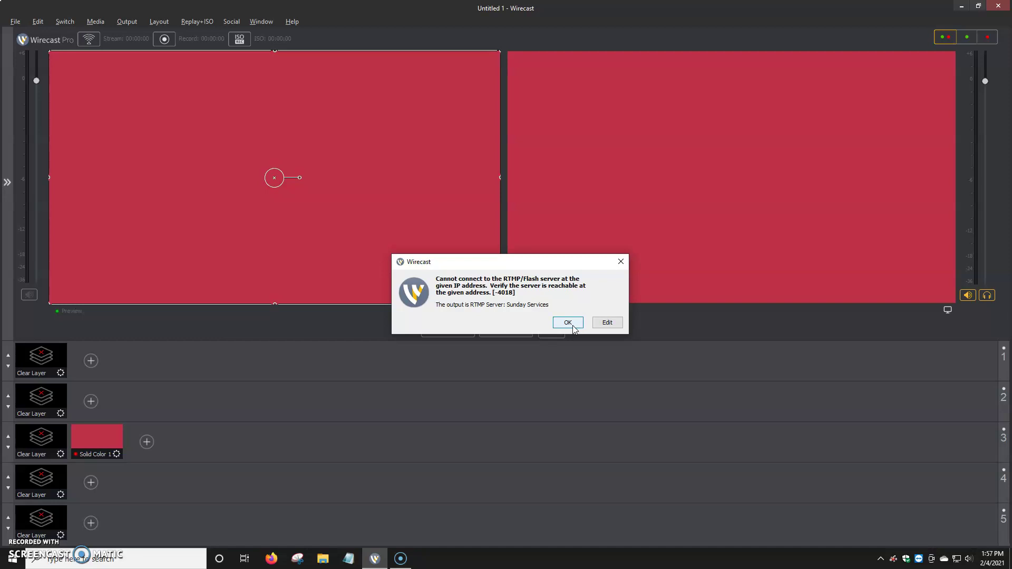
left_click(572, 327)
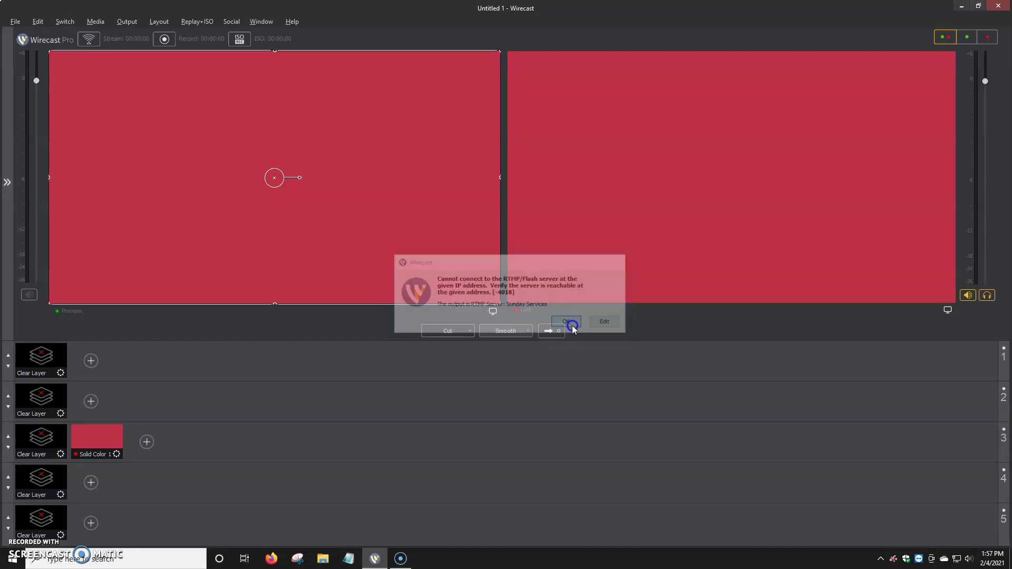
Set the Sunday Services output's stream delay to 5 seconds and apply the settings.
left_click(124, 21)
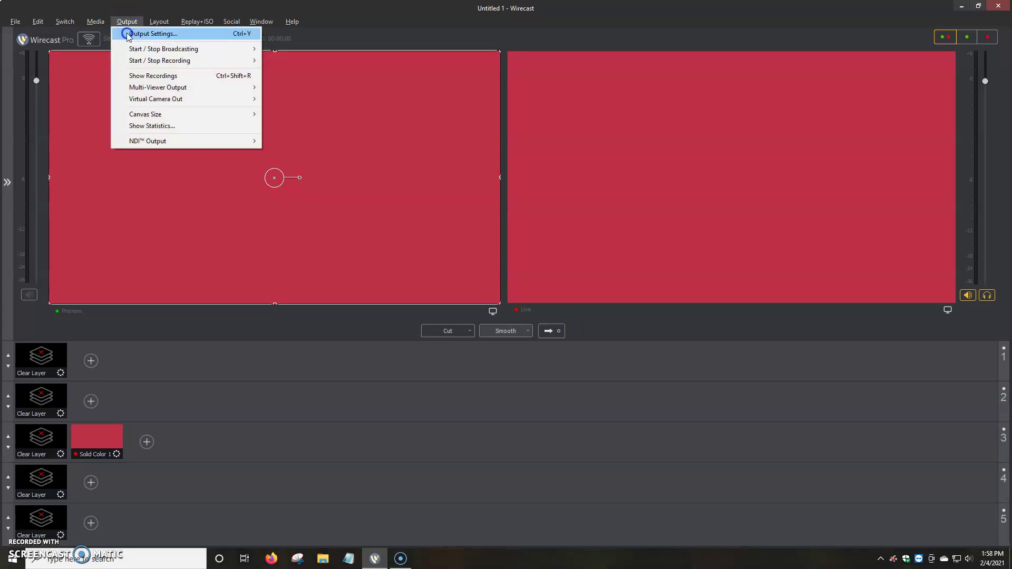
left_click(132, 33)
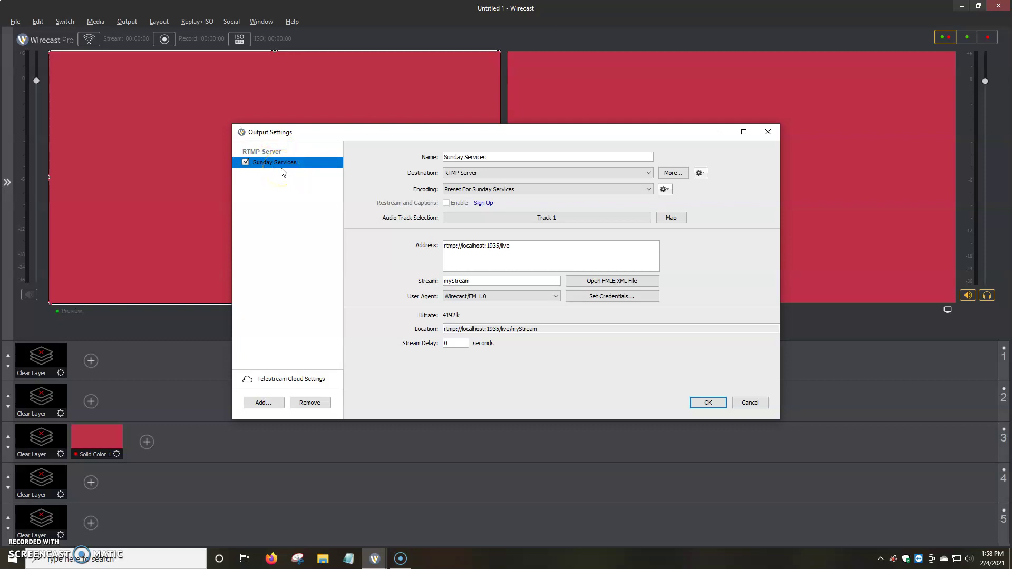
left_click_drag(519, 246, 398, 243)
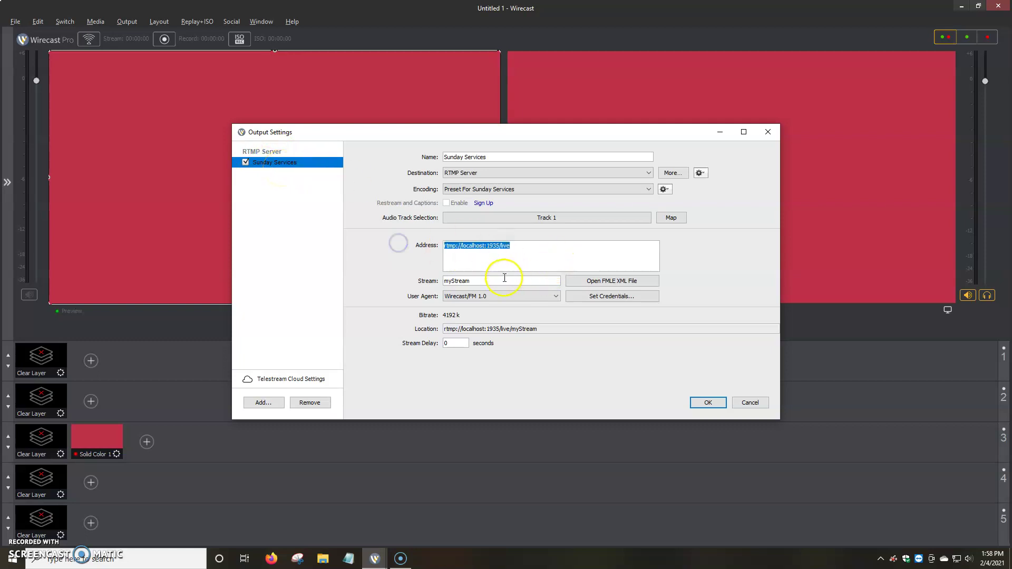
left_click_drag(555, 281, 380, 276)
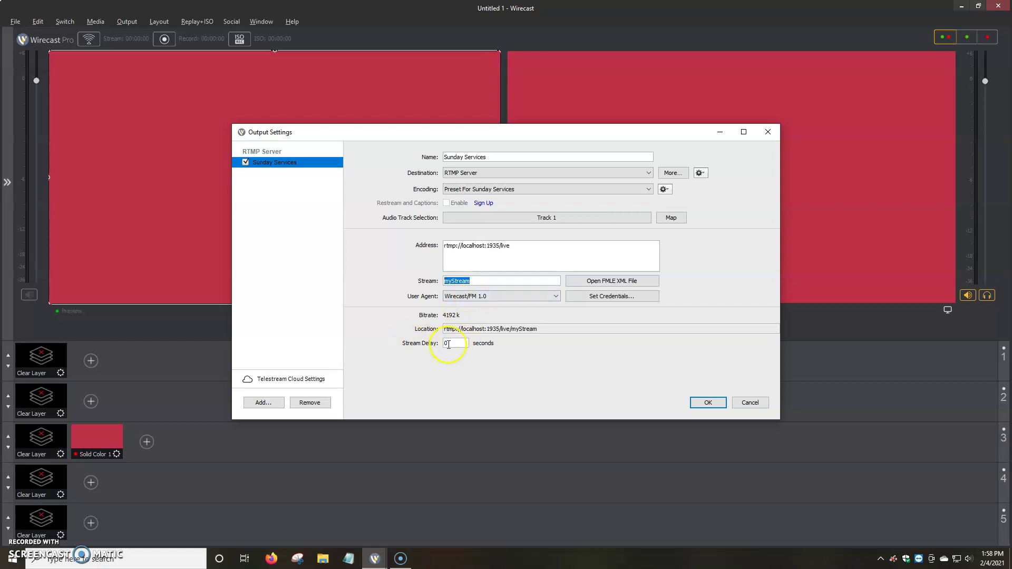
left_click_drag(447, 344, 430, 344)
type("5")
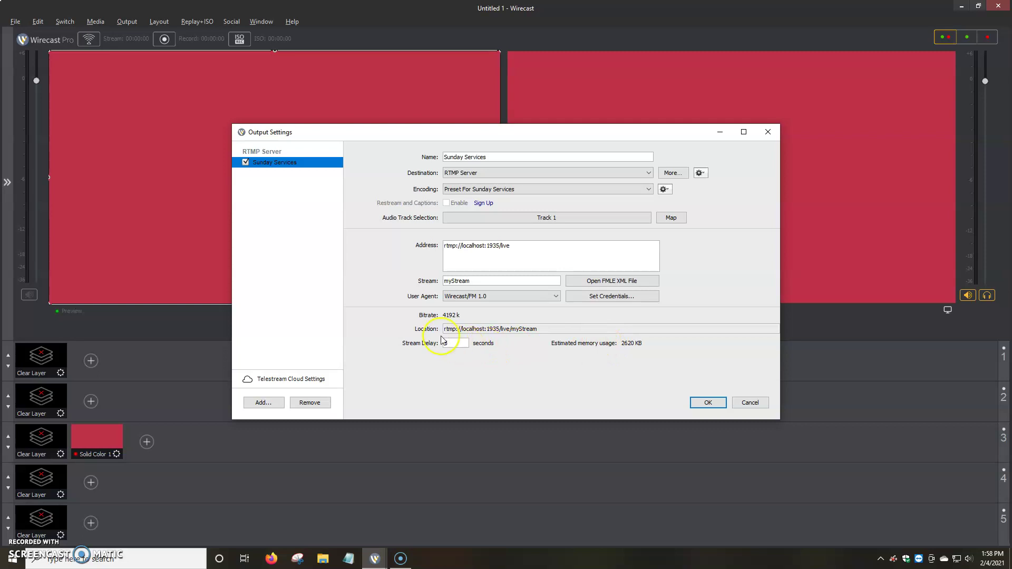
left_click(708, 402)
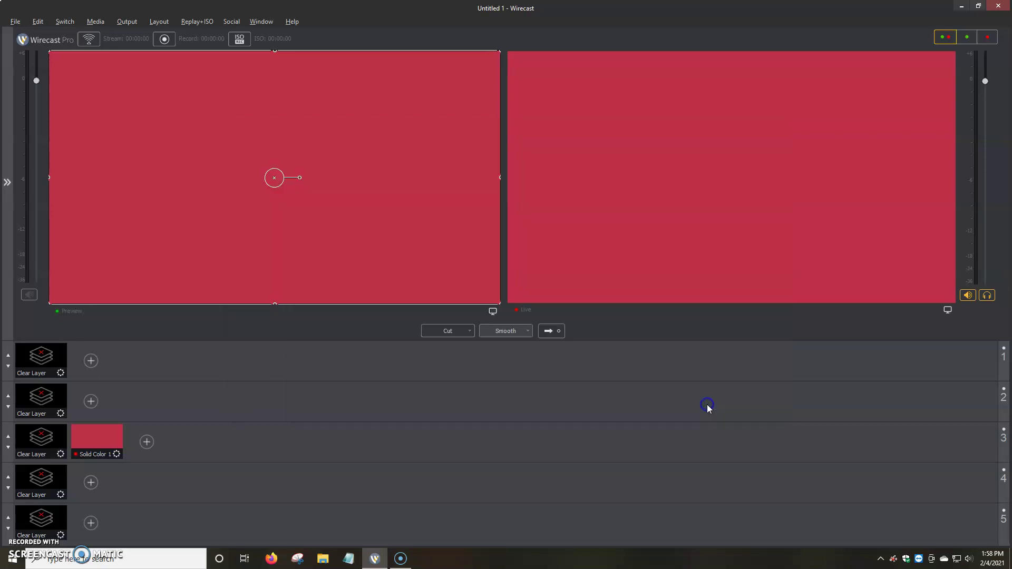